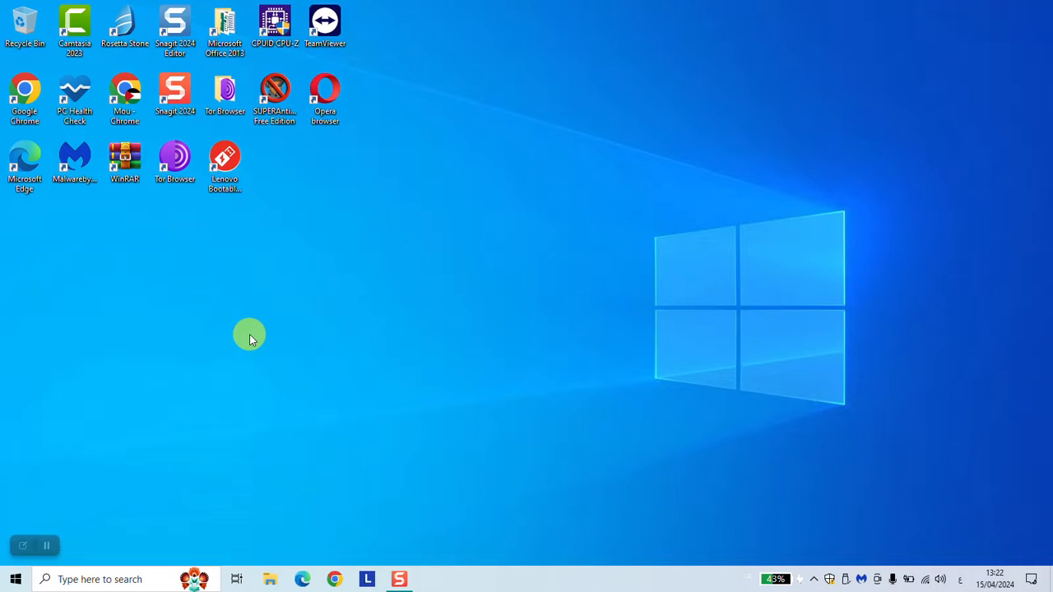
Launch Windows Settings from the Start menu.
click(14, 579)
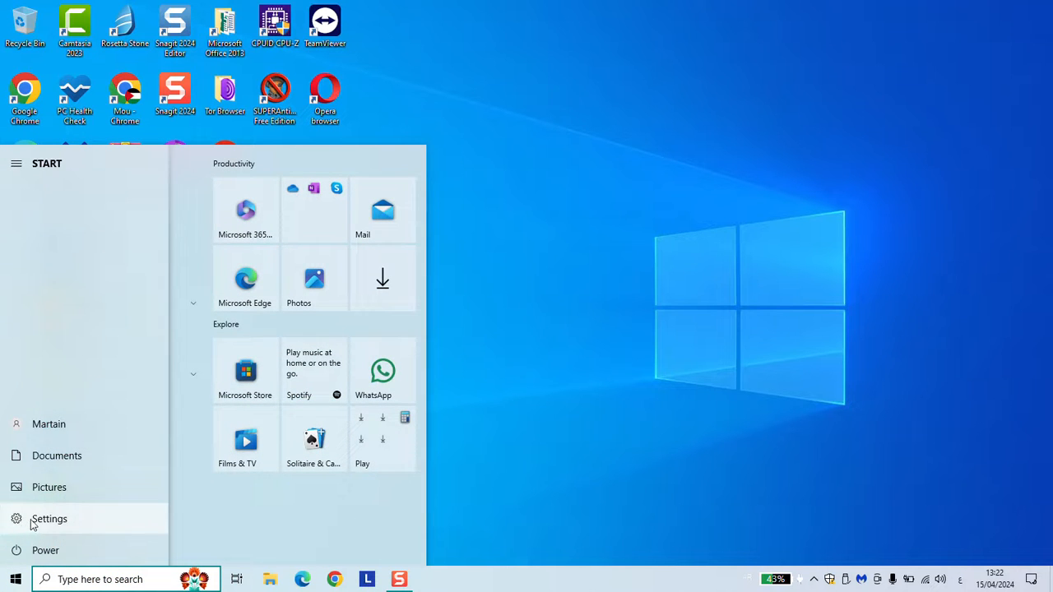
click(51, 518)
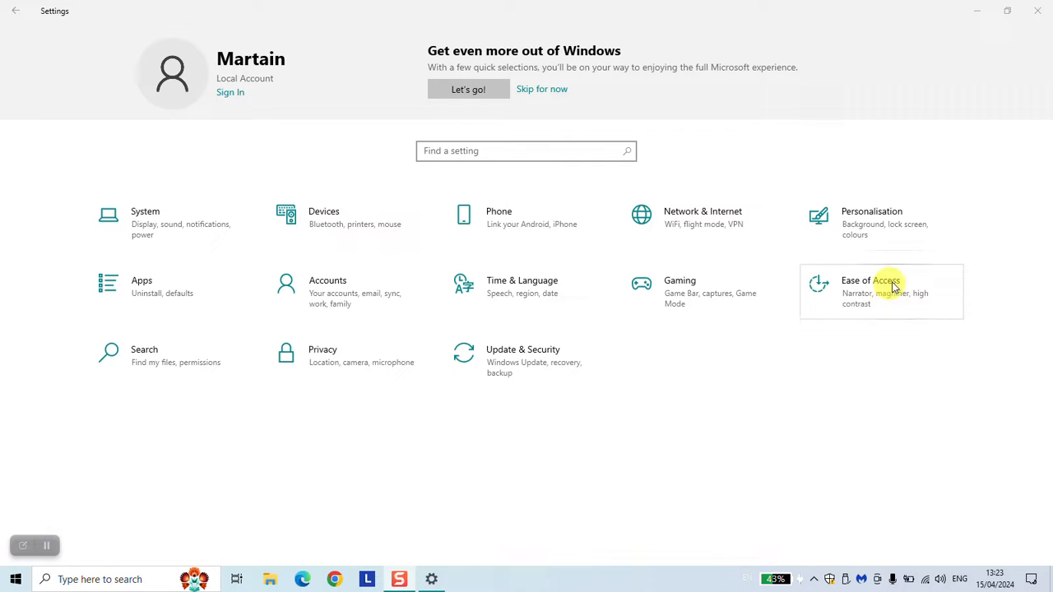
Navigate to Ease of Access and select the Keyboard page under Interaction.
click(887, 294)
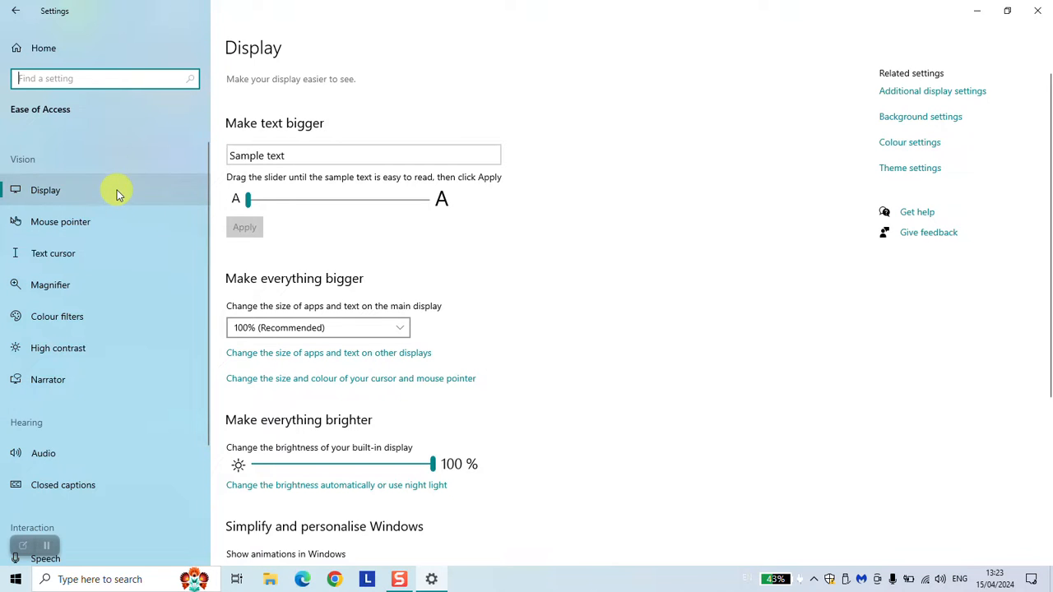
scroll(117, 194, down, 1)
scroll(117, 194, down, 1)
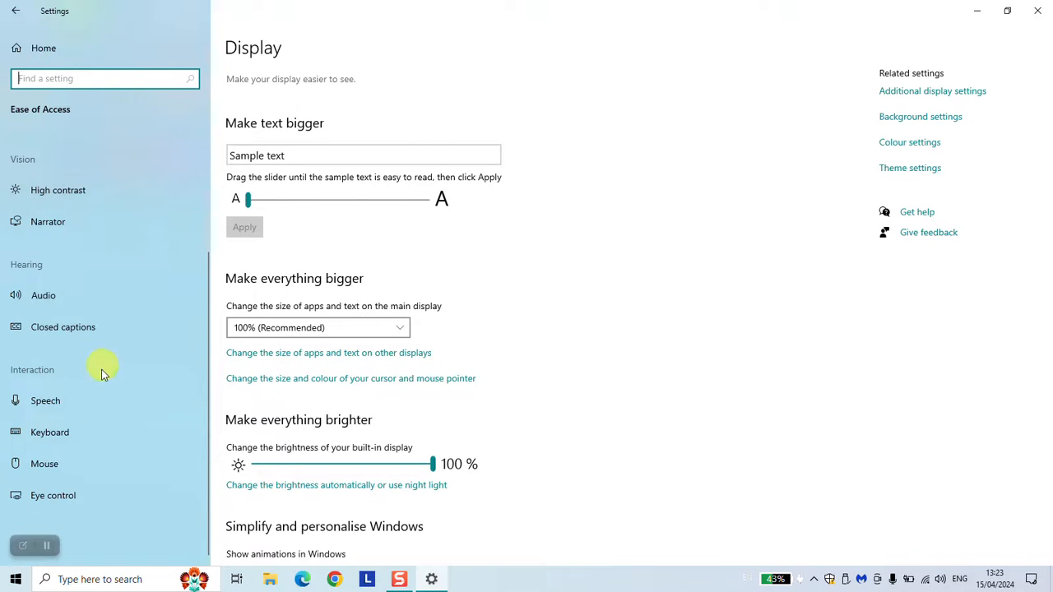
click(57, 434)
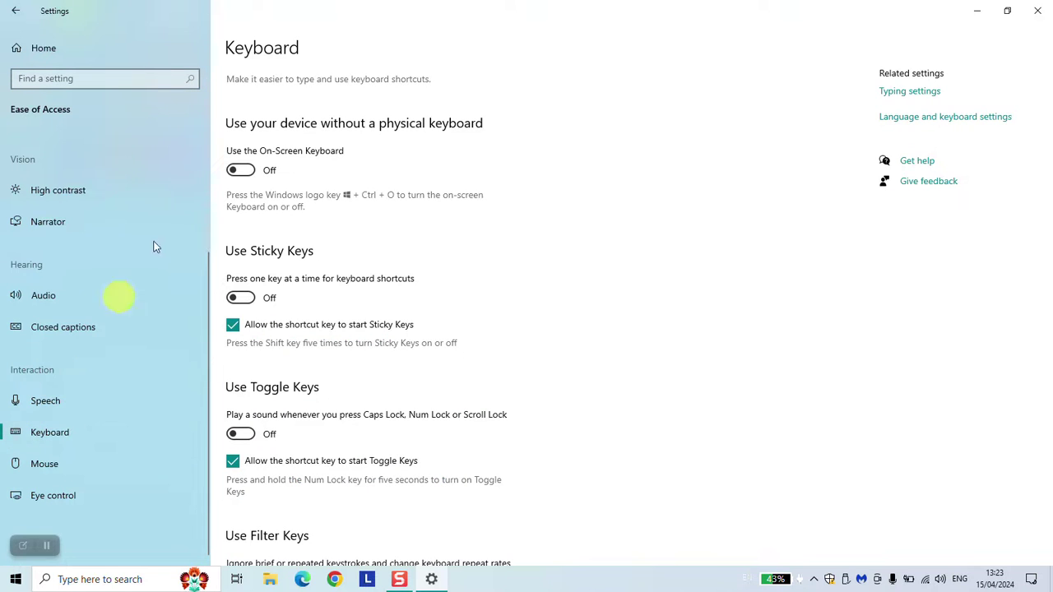
mouse_move(527, 231)
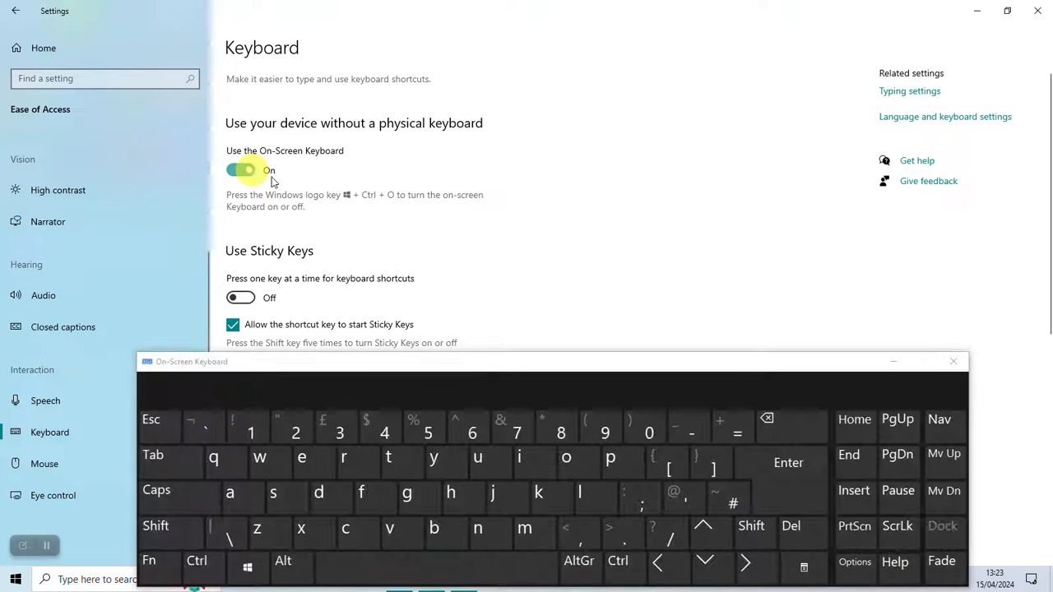
Drag the On-Screen Keyboard window higher up the screen by its title bar.
drag(485, 371, 539, 236)
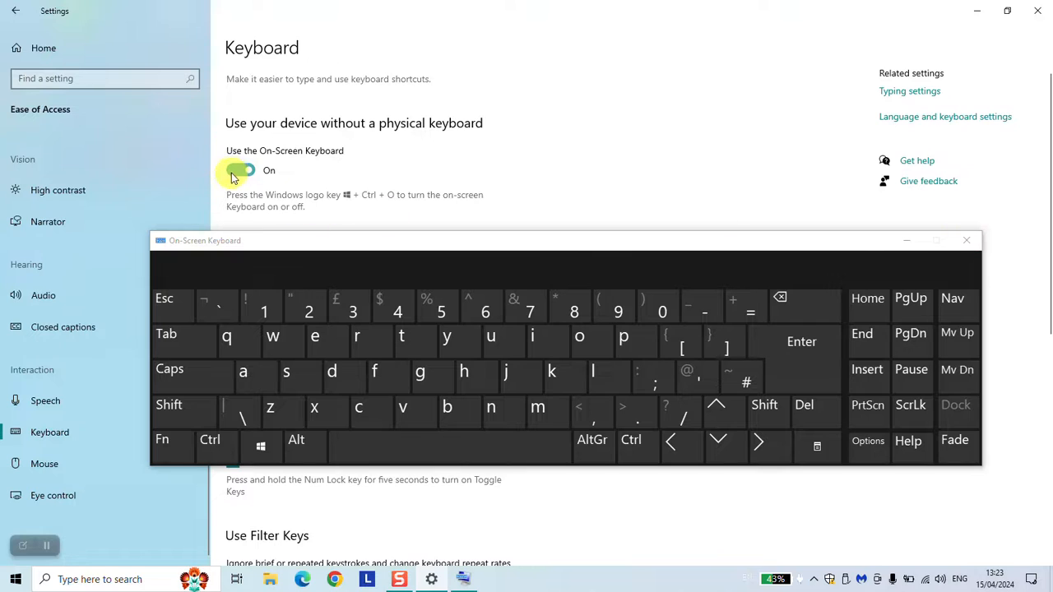
Close the On-Screen Keyboard by entering Win+Ctrl+O on its own keys.
click(255, 449)
click(216, 444)
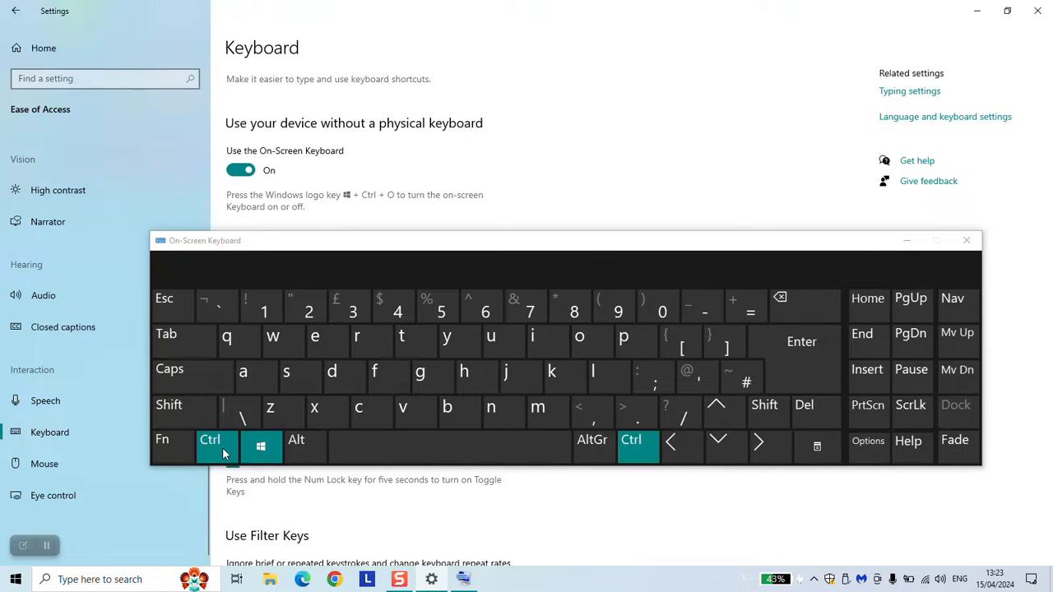
click(594, 350)
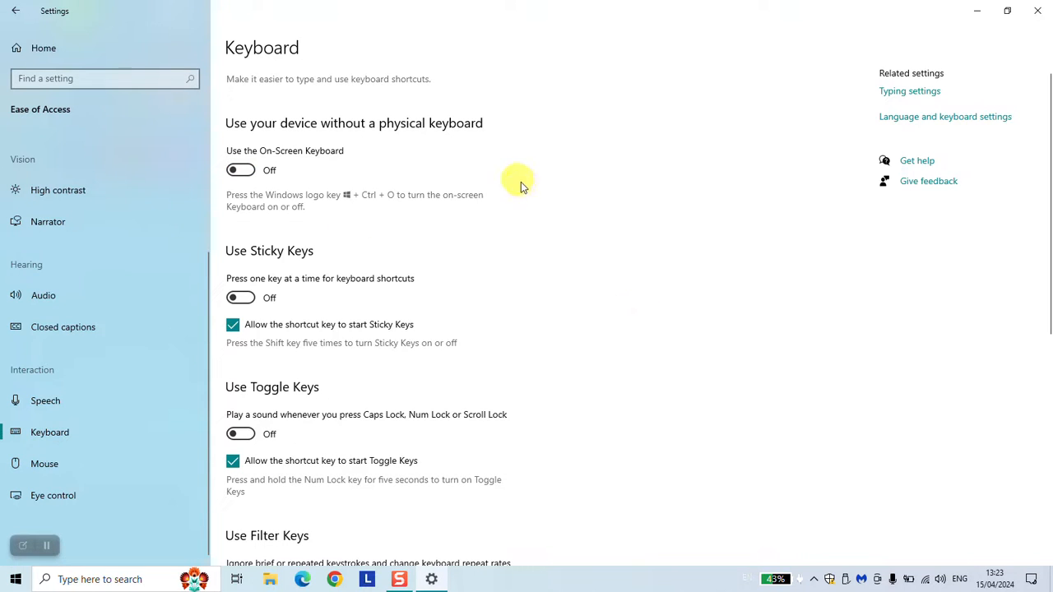